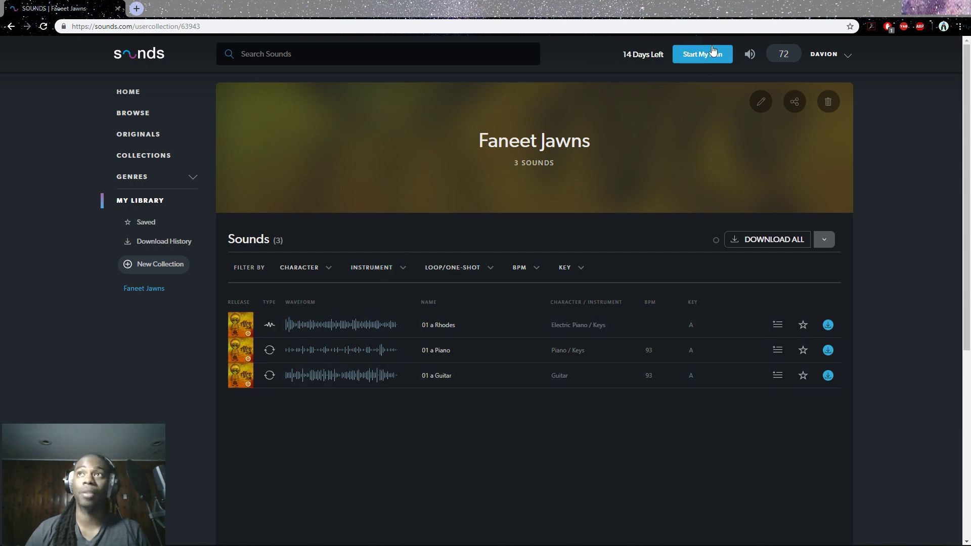
{"action": "left_click", "coordinate": [836, 60]}
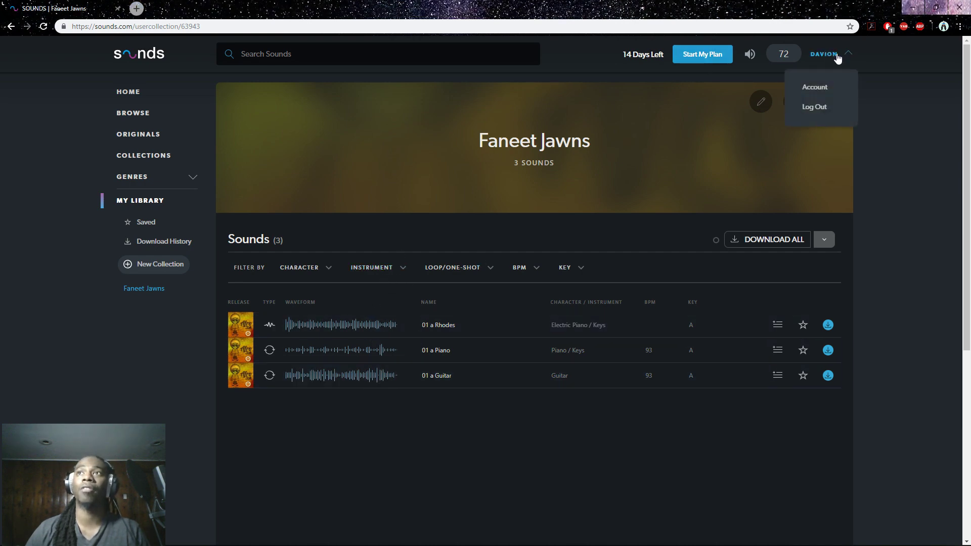
{"action": "left_click", "coordinate": [820, 89]}
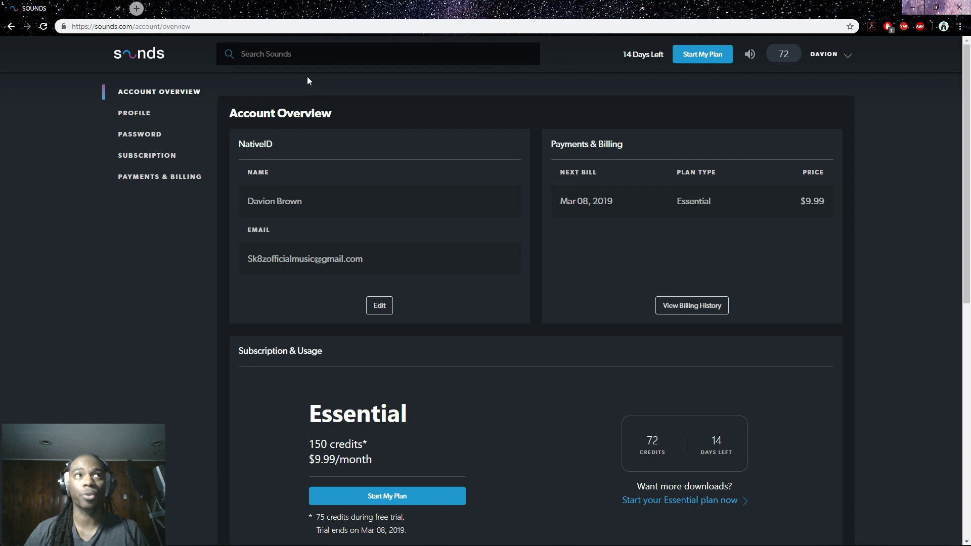
{"action": "scroll", "coordinate": [471, 243], "scroll_direction": "down", "scroll_amount": 9}
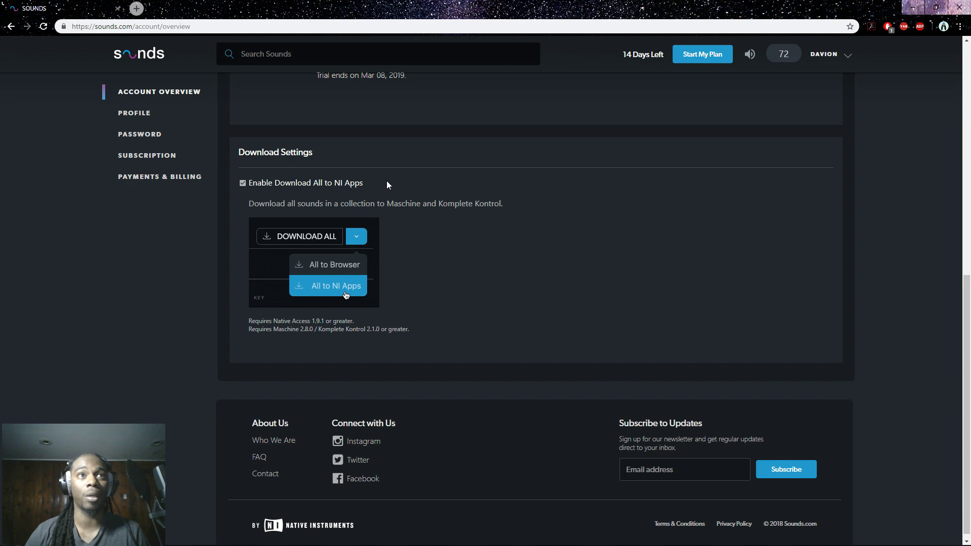
{"action": "scroll", "coordinate": [551, 166], "scroll_direction": "up", "scroll_amount": 9}
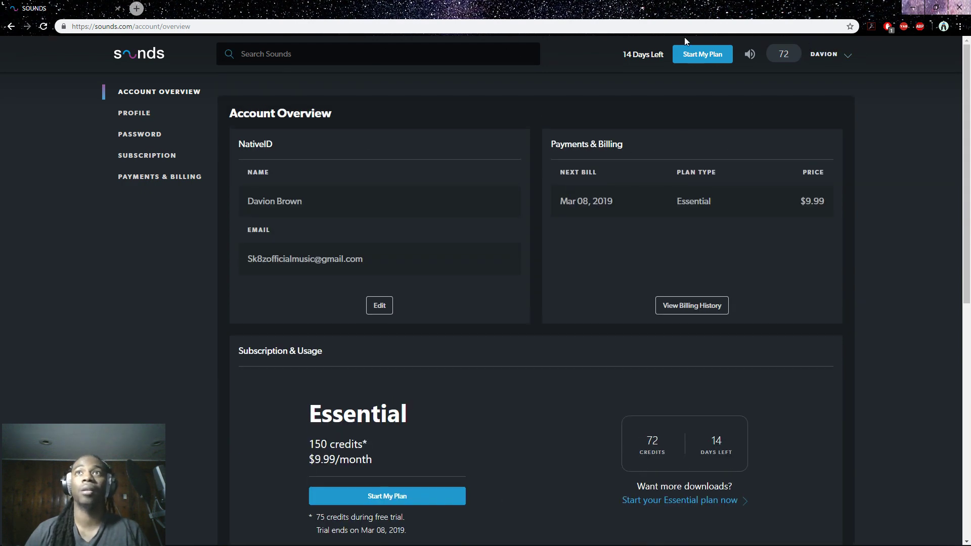
{"action": "left_click", "coordinate": [15, 27]}
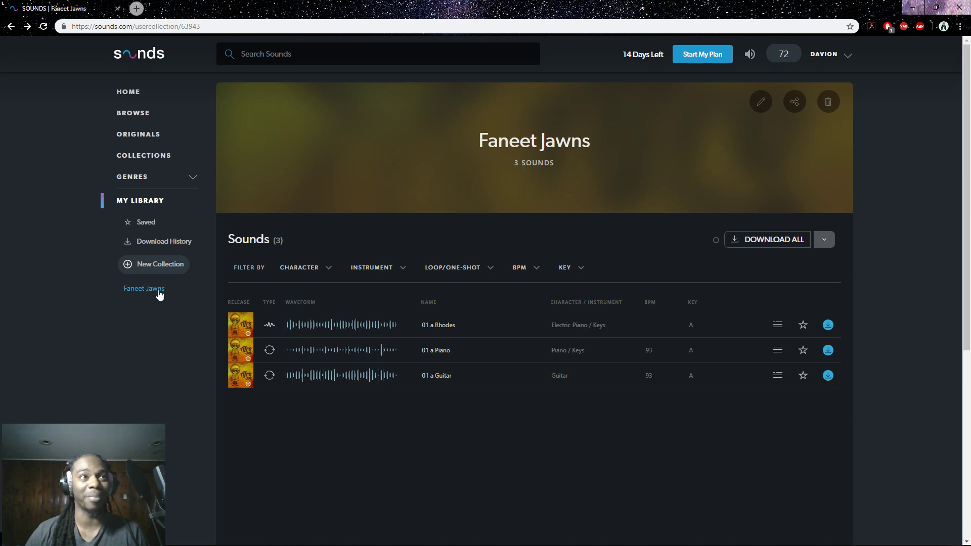
- Remove the Faneet Jawns collection's sounds from NI Apps, then request downloading all sounds to NI Apps
{"action": "left_click", "coordinate": [158, 293]}
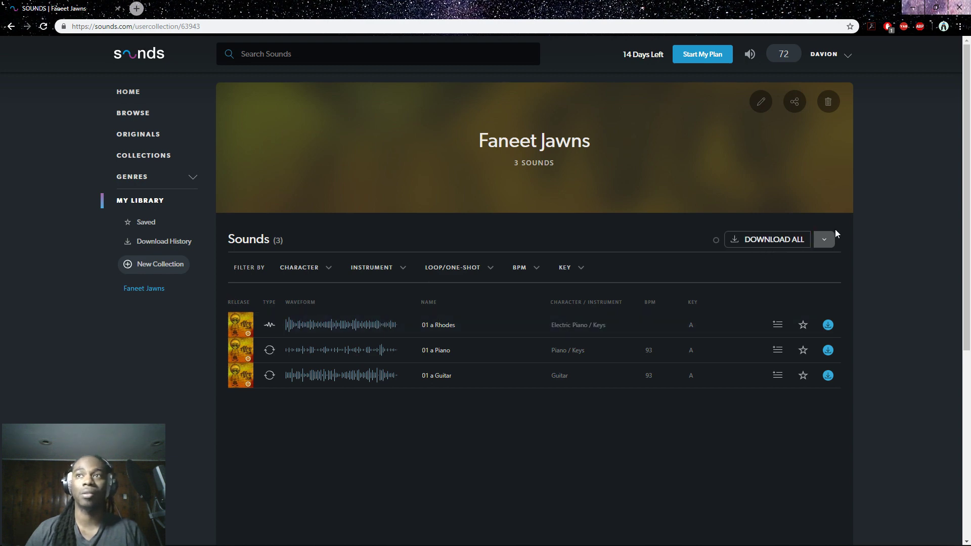
{"action": "left_click", "coordinate": [729, 243]}
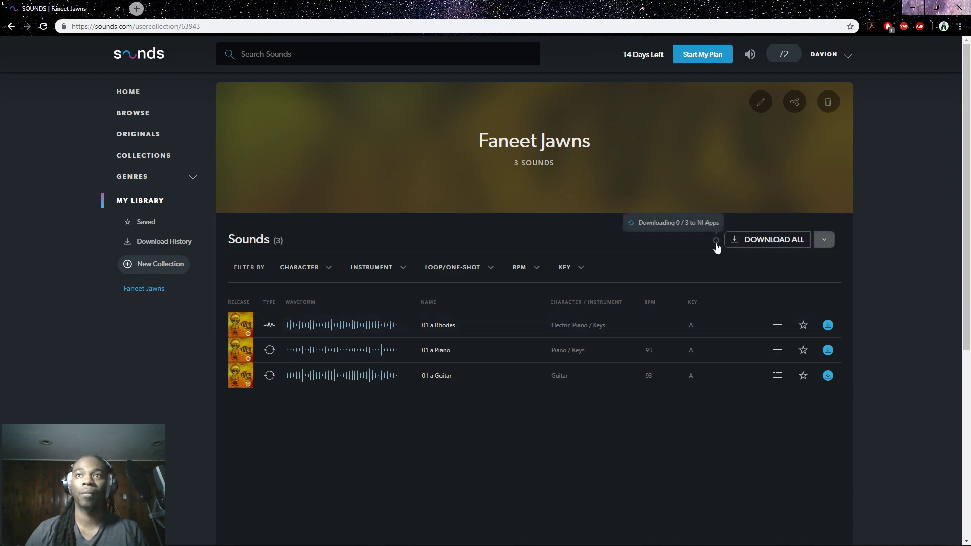
{"action": "left_click", "coordinate": [826, 239]}
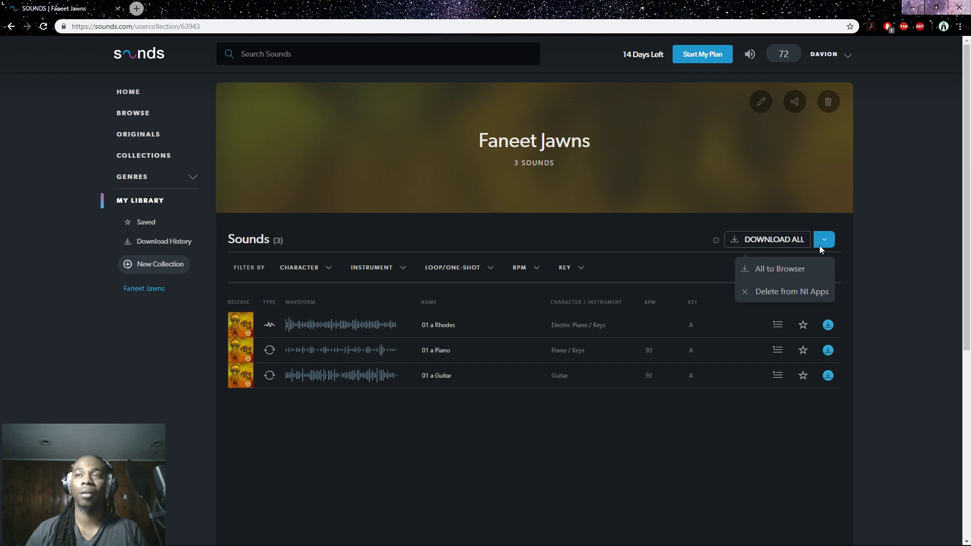
{"action": "left_click", "coordinate": [771, 296]}
{"action": "left_click", "coordinate": [512, 319]}
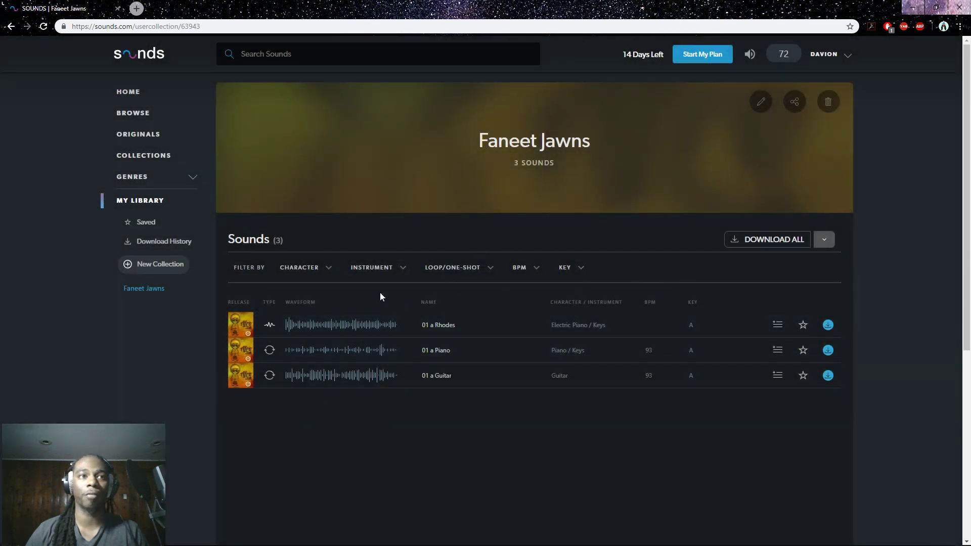
{"action": "left_click", "coordinate": [824, 239]}
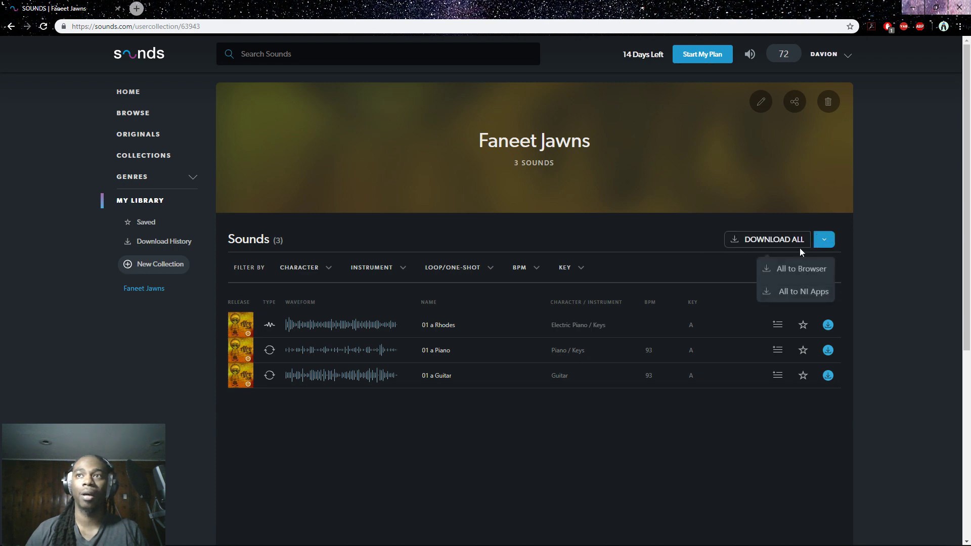
{"action": "left_click", "coordinate": [808, 291]}
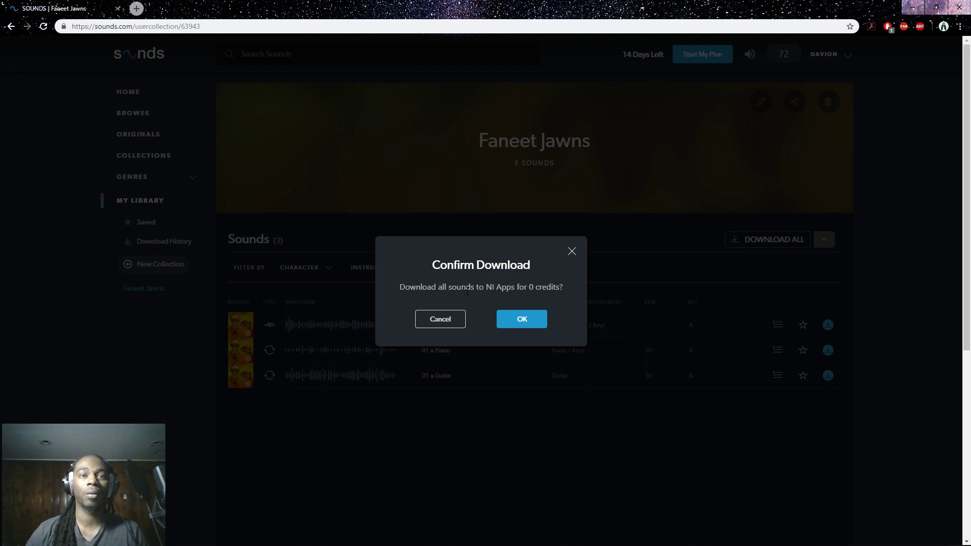
- Confirm the 0-credit download of all 3 Faneet Jawns sounds to NI Apps and check its progress
{"action": "left_click", "coordinate": [514, 319]}
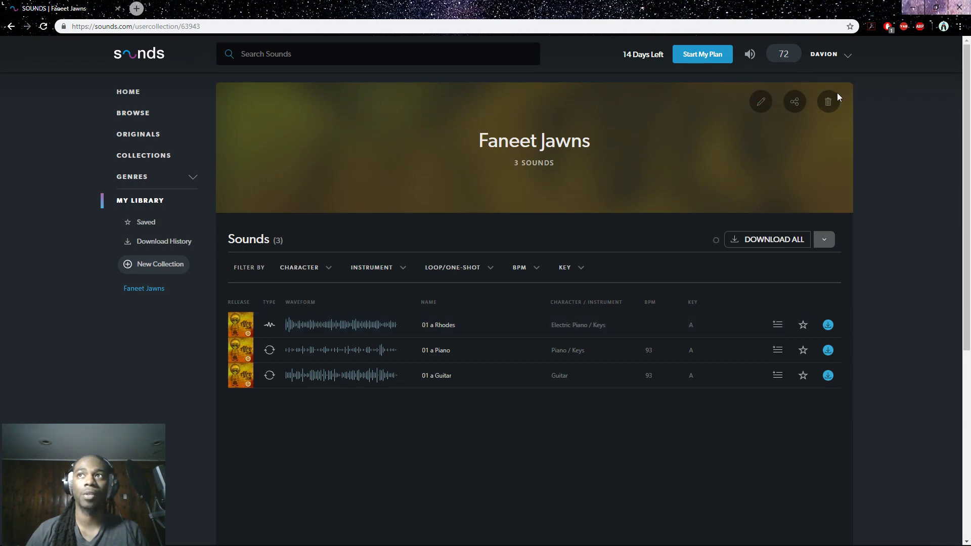
{"action": "mouse_move", "coordinate": [716, 243]}
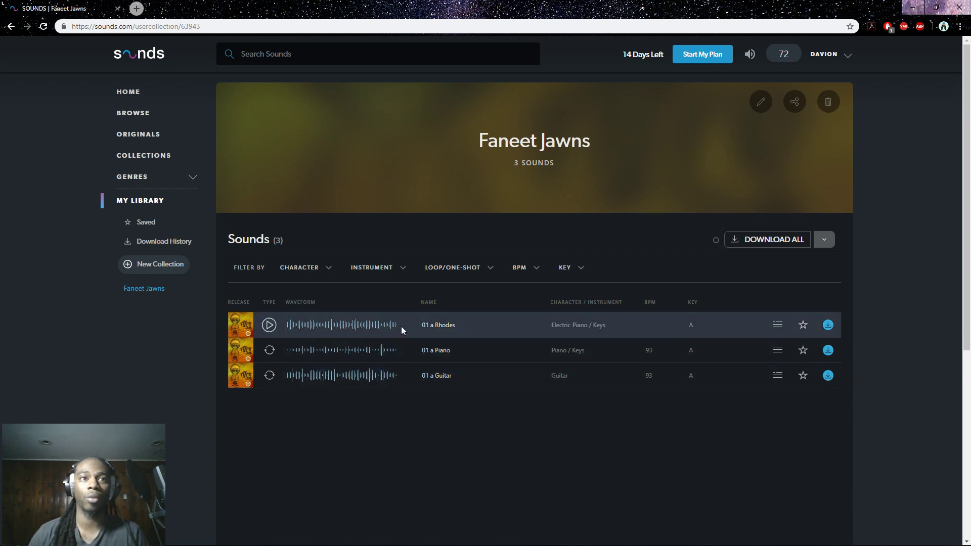
- Start a browser download of the whole Faneet Jawns collection, then cancel it
{"action": "left_click", "coordinate": [787, 242]}
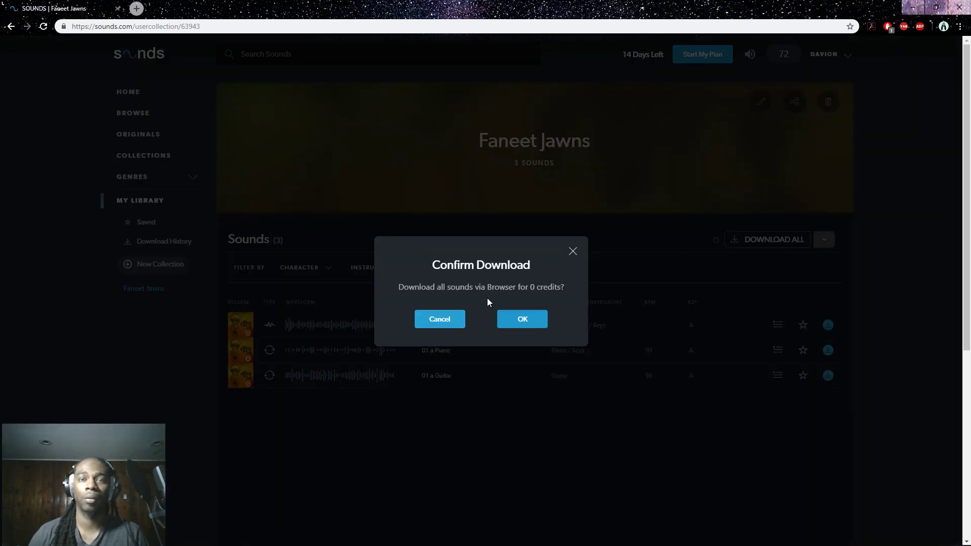
{"action": "left_click", "coordinate": [572, 252]}
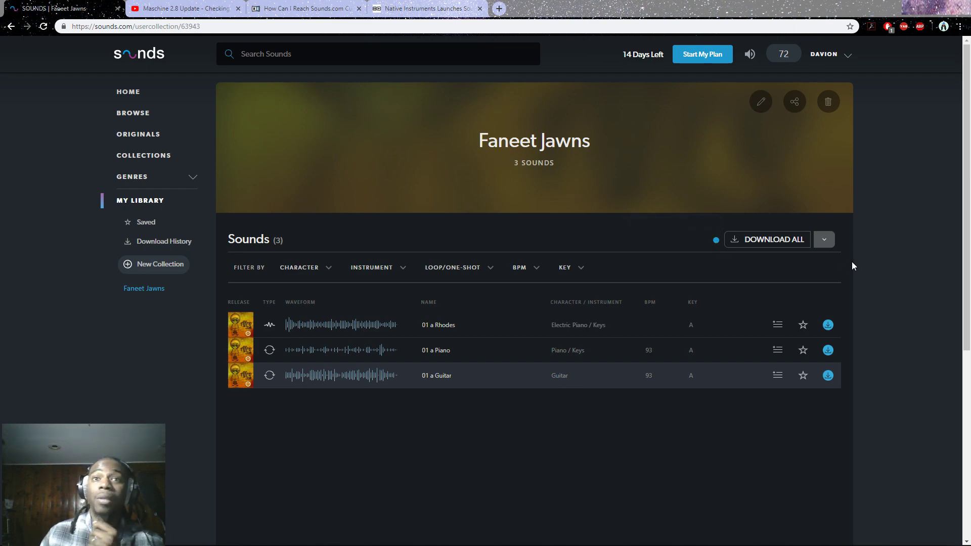
- Switch to Maschine and filter the library's loops to the Faneet Jawns product
{"action": "left_click", "coordinate": [909, 11]}
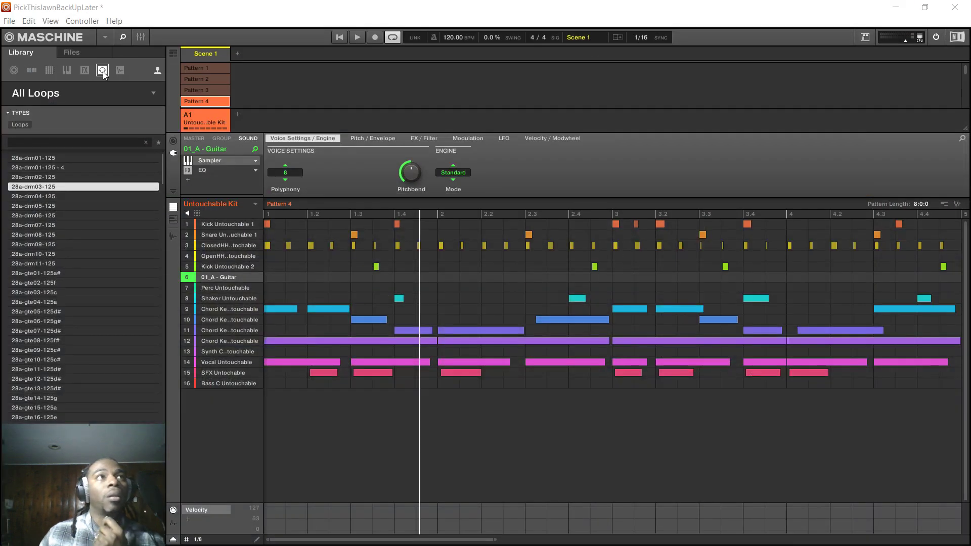
{"action": "left_click", "coordinate": [157, 71]}
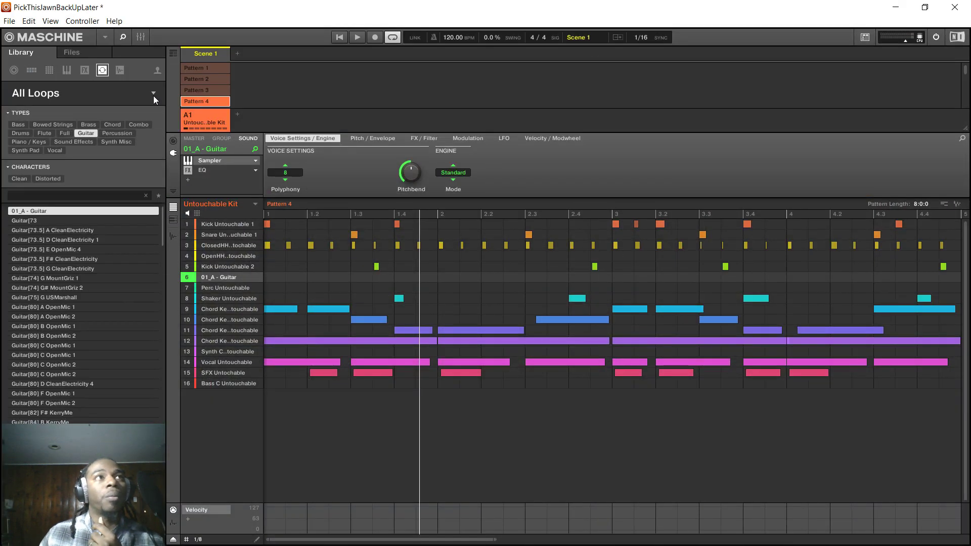
{"action": "left_click", "coordinate": [152, 95]}
{"action": "left_click", "coordinate": [26, 266]}
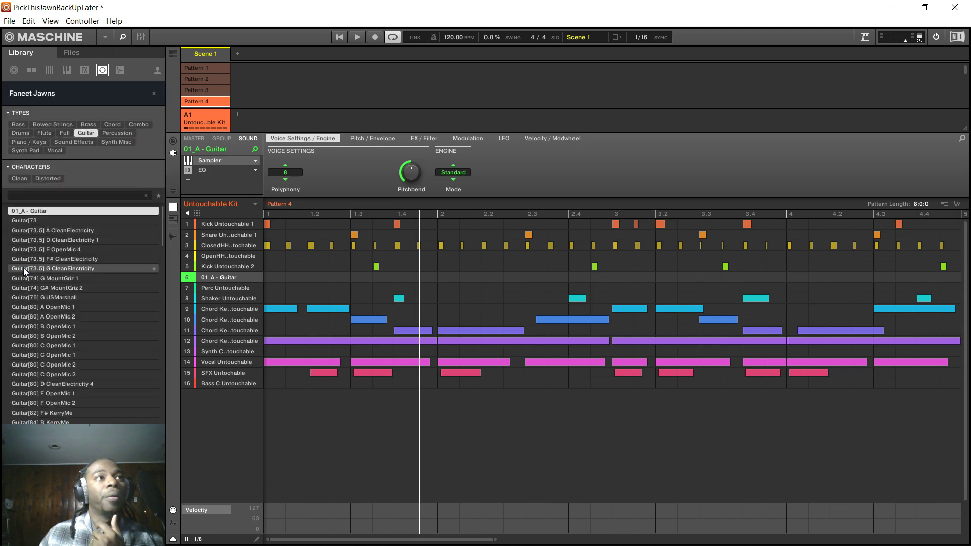
{"action": "left_click", "coordinate": [154, 94]}
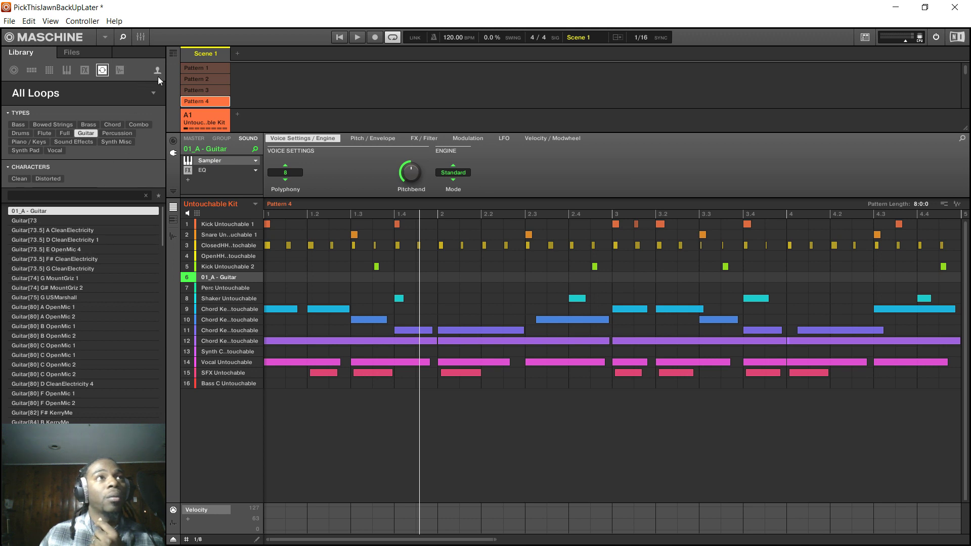
{"action": "left_click", "coordinate": [156, 93]}
{"action": "left_click", "coordinate": [39, 267]}
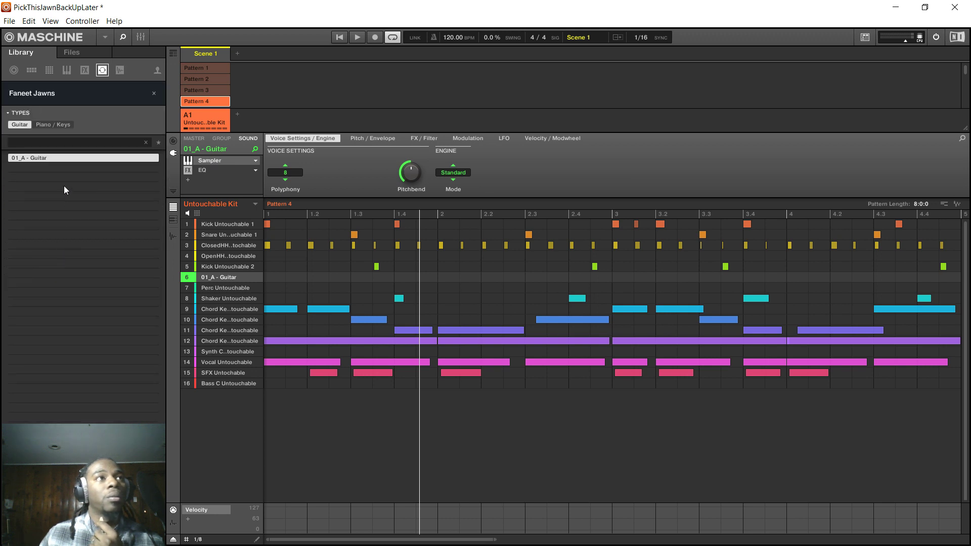
- Filter to Piano / Keys and load 01_A - Piano onto sound slot 6, replacing 01_A - Guitar
{"action": "left_click", "coordinate": [54, 126]}
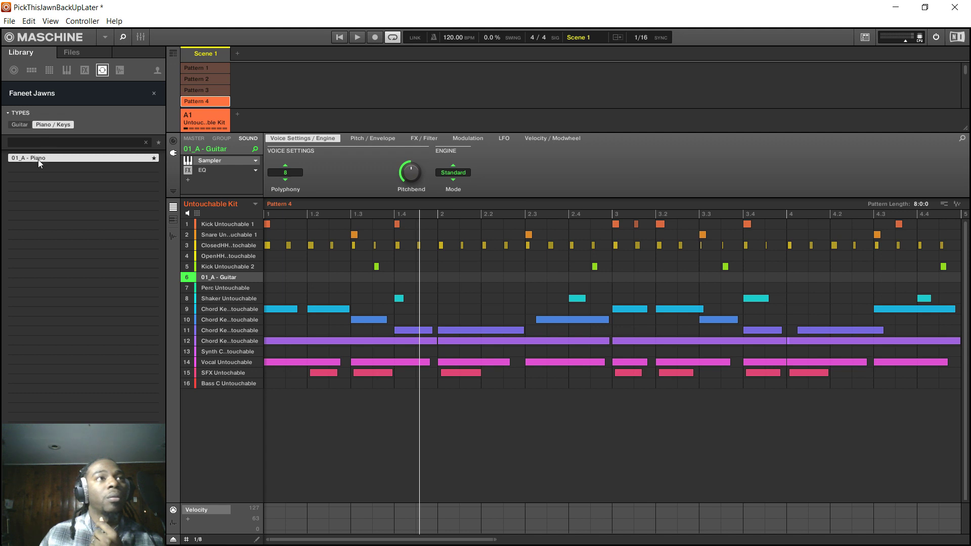
{"action": "left_click_drag", "start_coordinate": [33, 162], "coordinate": [238, 277]}
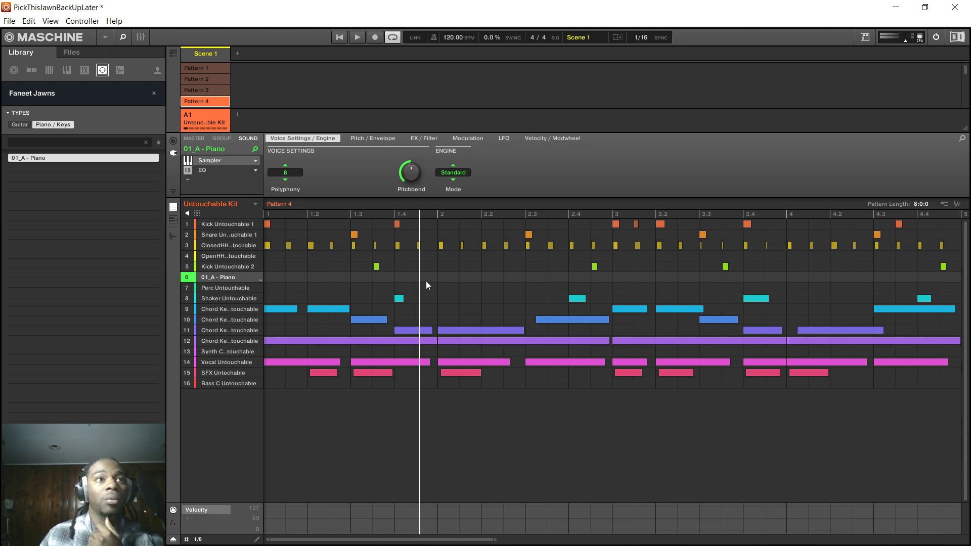
{"action": "mouse_move", "coordinate": [248, 278]}
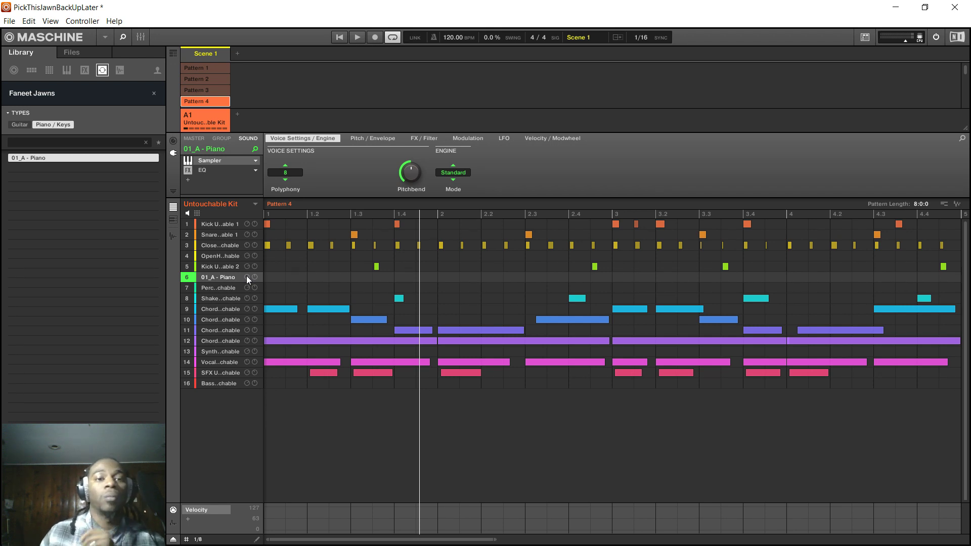
- Clear the Faneet Jawns filter, browse One-shots by product, then return to Loops by product
{"action": "left_click", "coordinate": [157, 69]}
{"action": "left_click", "coordinate": [117, 72]}
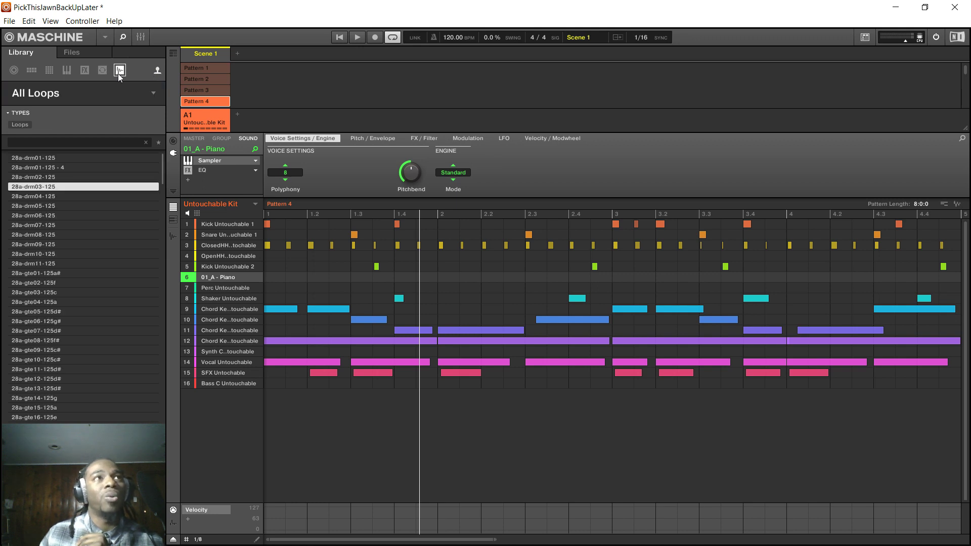
{"action": "left_click", "coordinate": [154, 93]}
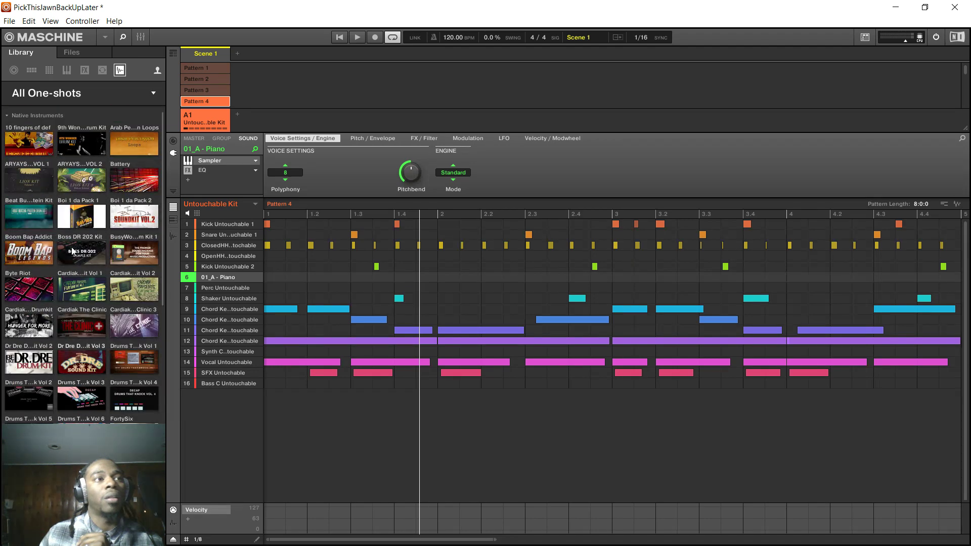
{"action": "left_click", "coordinate": [93, 114]}
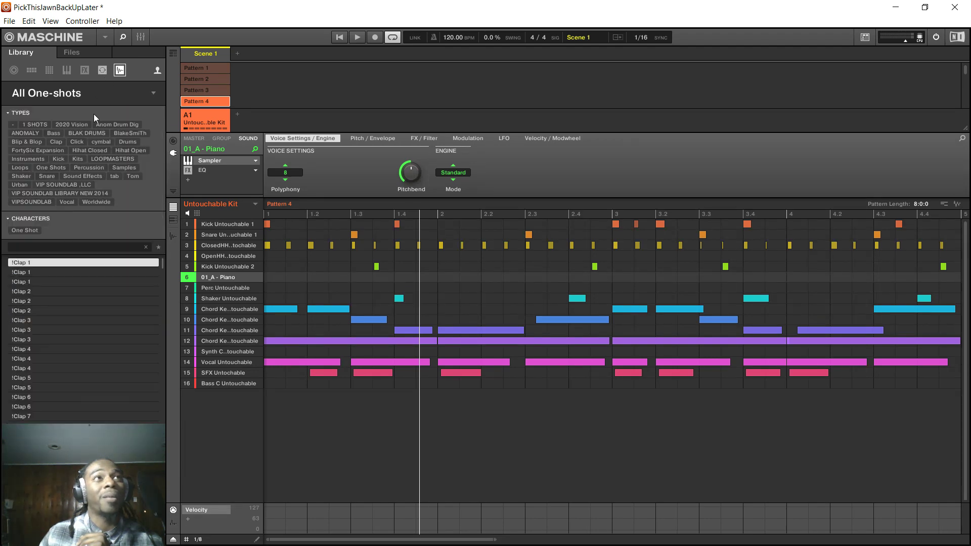
{"action": "left_click", "coordinate": [102, 71]}
{"action": "left_click", "coordinate": [141, 96]}
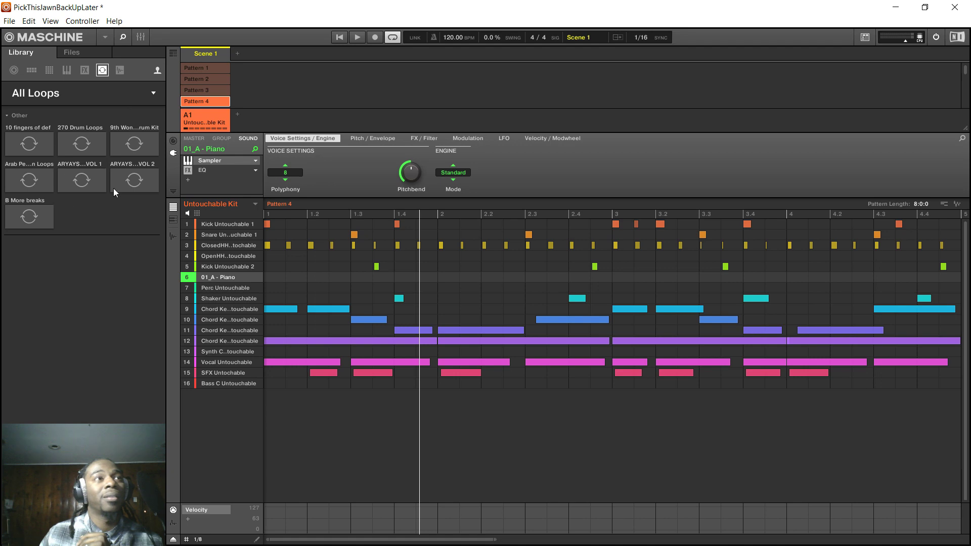